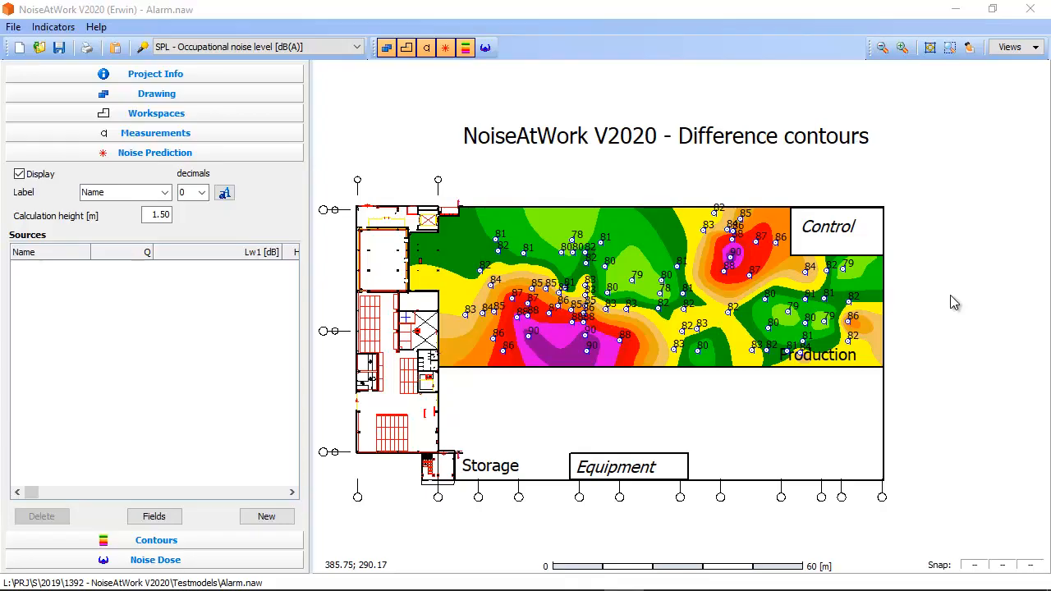
# Examine individual measurement points in the Production area's measurement list and hide the measurements on the plan
pyautogui.click(190, 137)
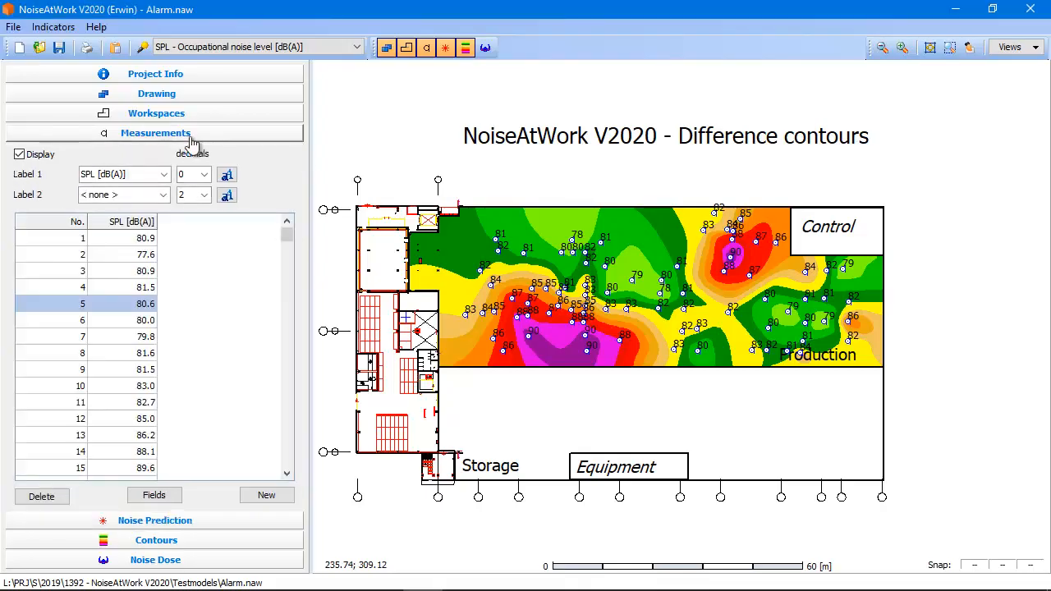
pyautogui.click(497, 261)
pyautogui.click(499, 252)
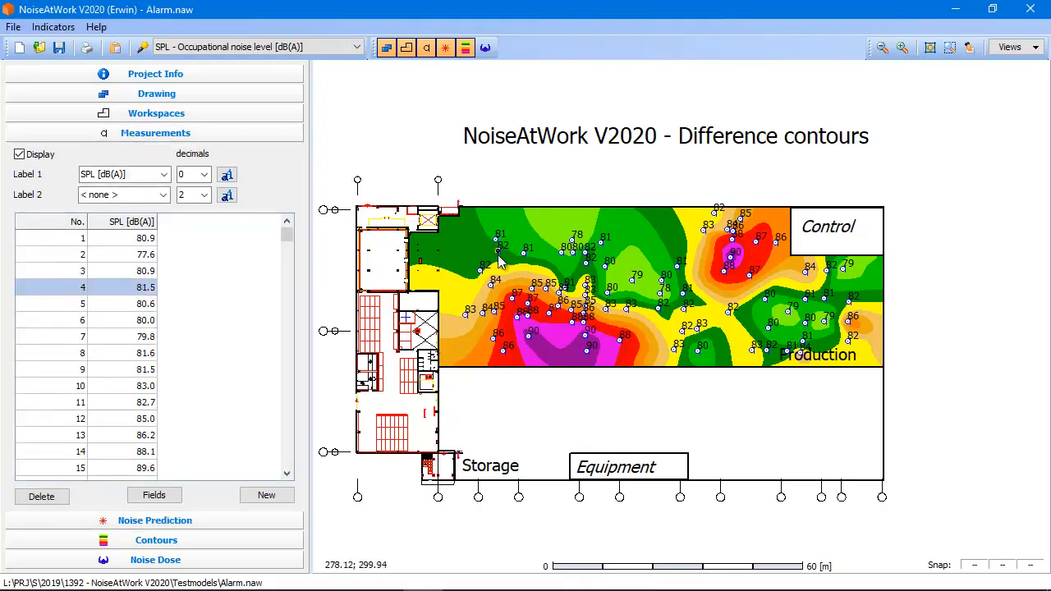
pyautogui.click(524, 255)
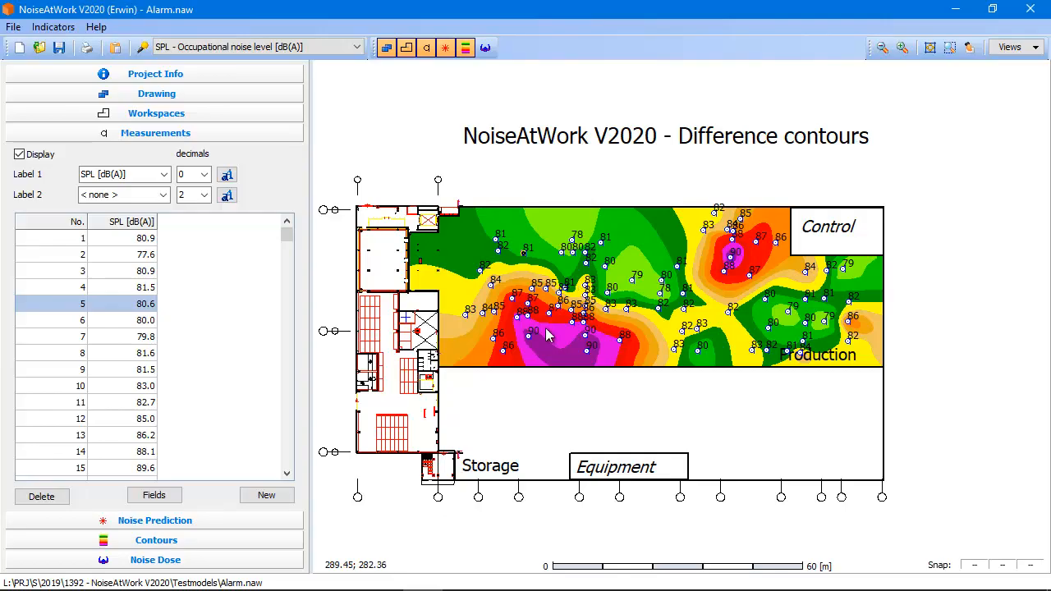
pyautogui.click(426, 48)
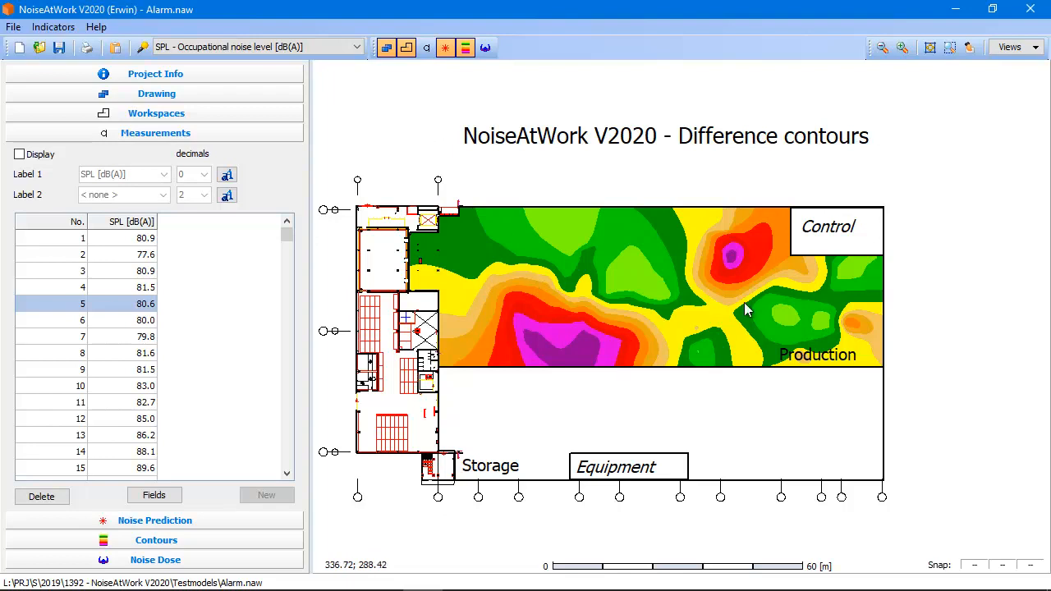
# Add a new noise prediction source near the upper-left corner of the Production area
pyautogui.click(192, 520)
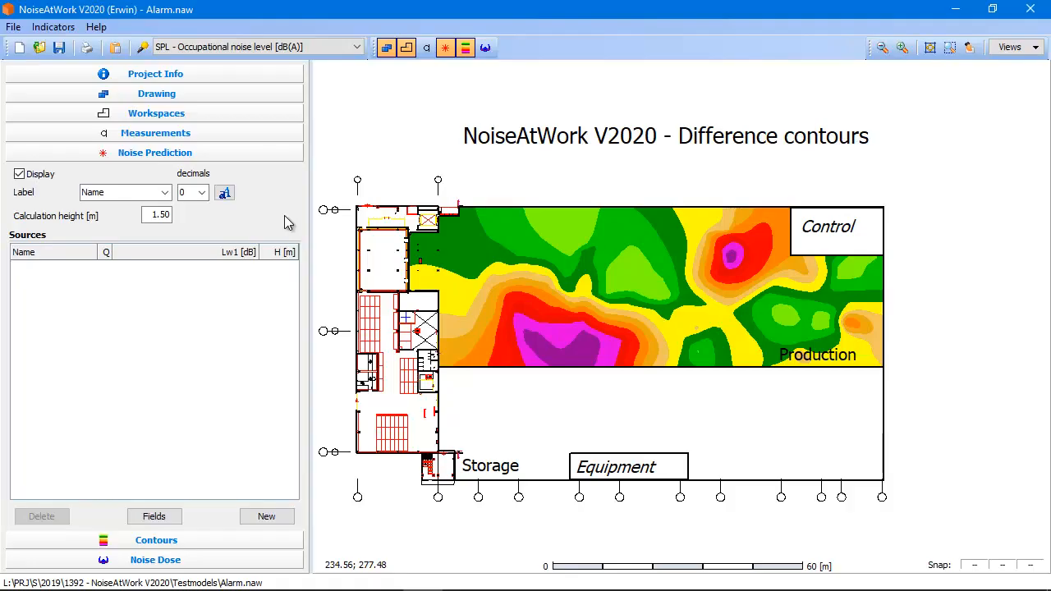
pyautogui.click(269, 519)
pyautogui.click(461, 237)
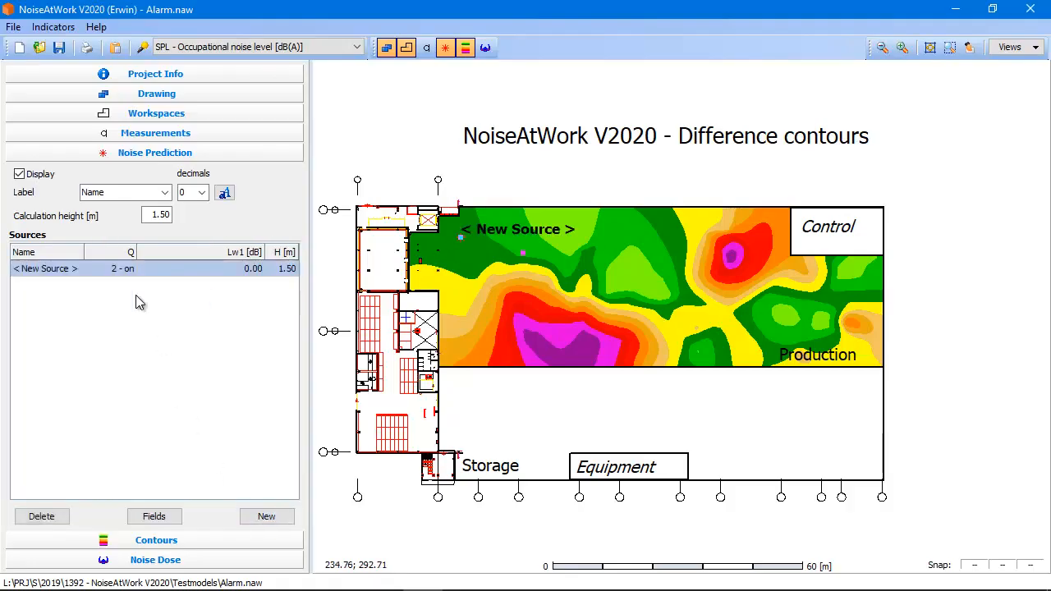
# Name the new source Alarm and set its Lw1 sound power level to 105 dB
pyautogui.click(51, 277)
pyautogui.write('Alarm')
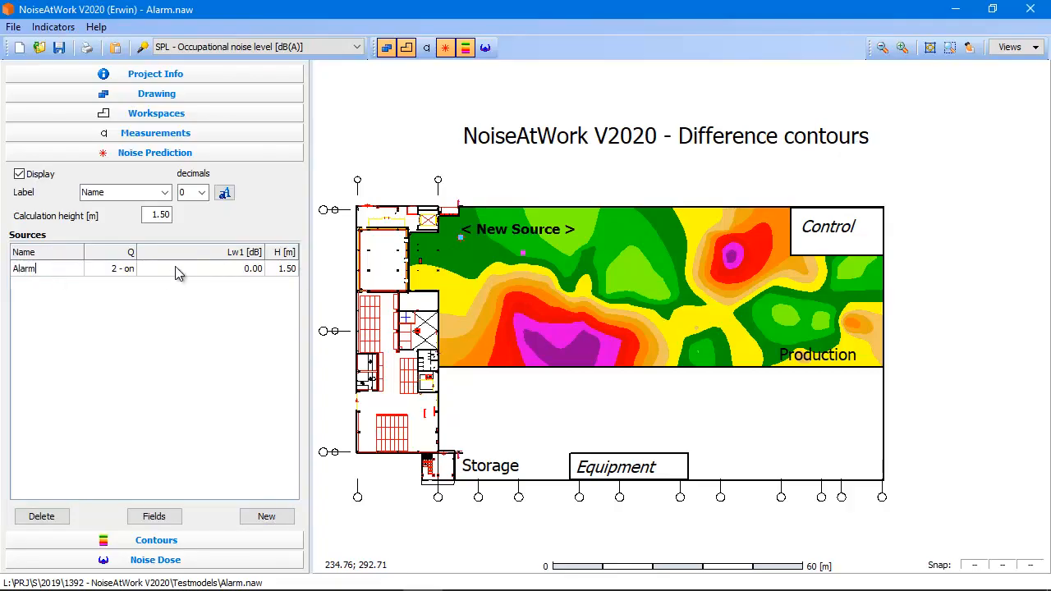
pyautogui.click(202, 268)
pyautogui.write('105')
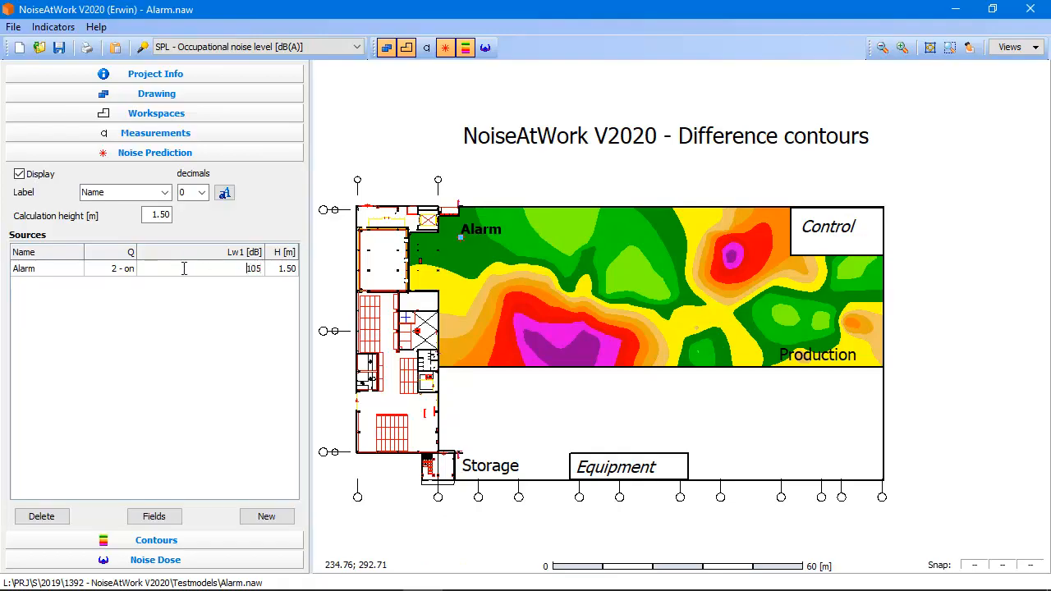
pyautogui.click(56, 271)
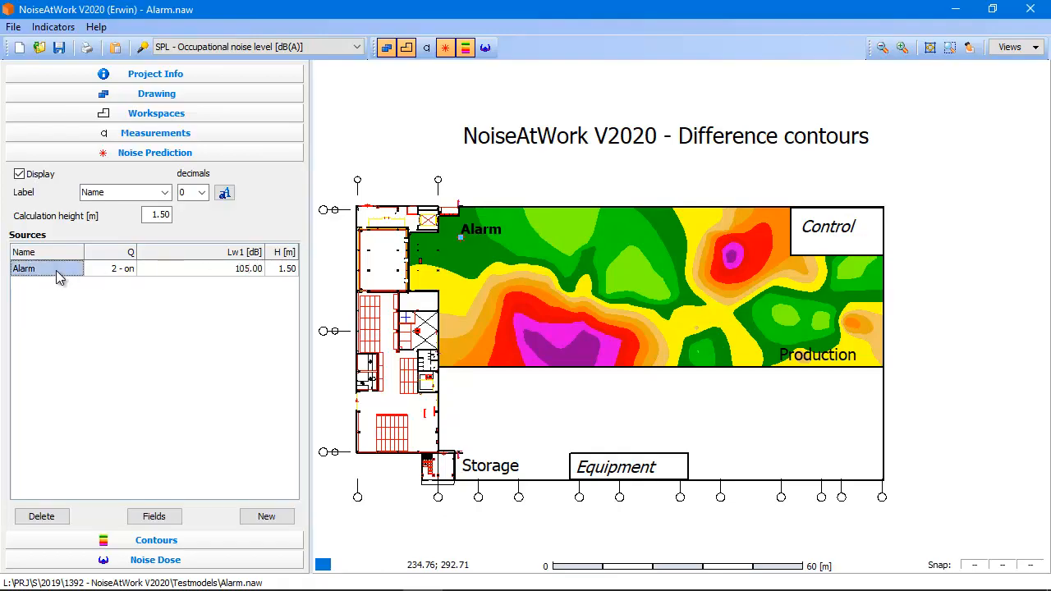
# Display the contours for Sources and place a copy of the Alarm source just beside the Control room
pyautogui.click(175, 540)
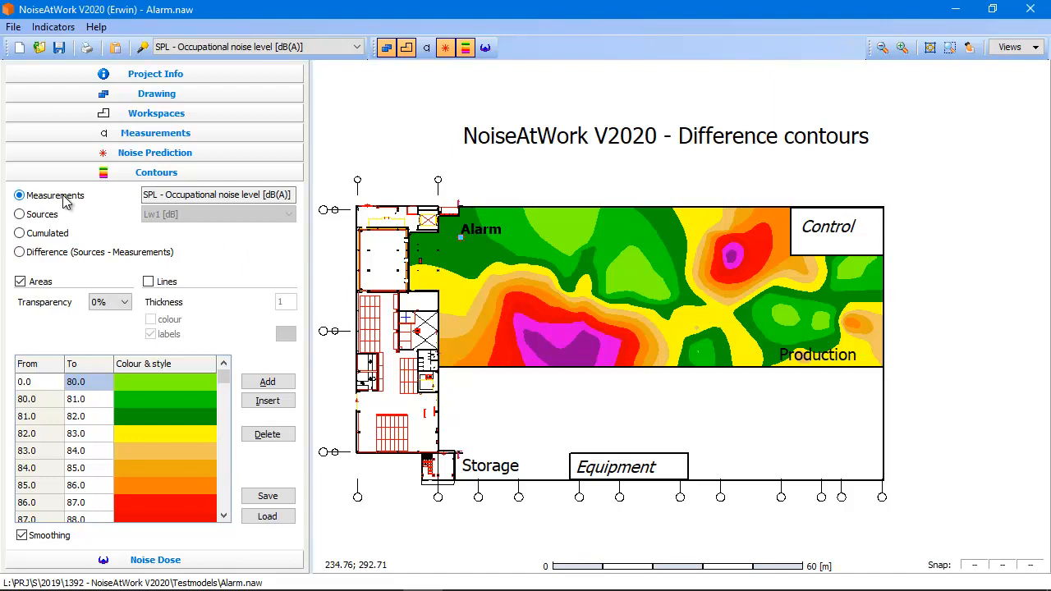
pyautogui.click(41, 216)
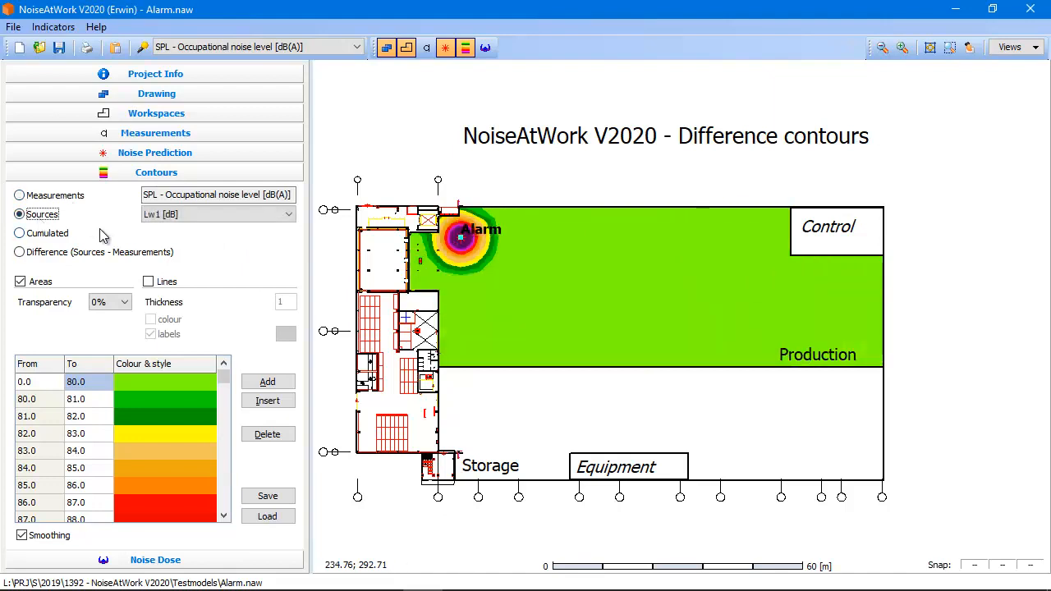
pyautogui.rightClick(463, 244)
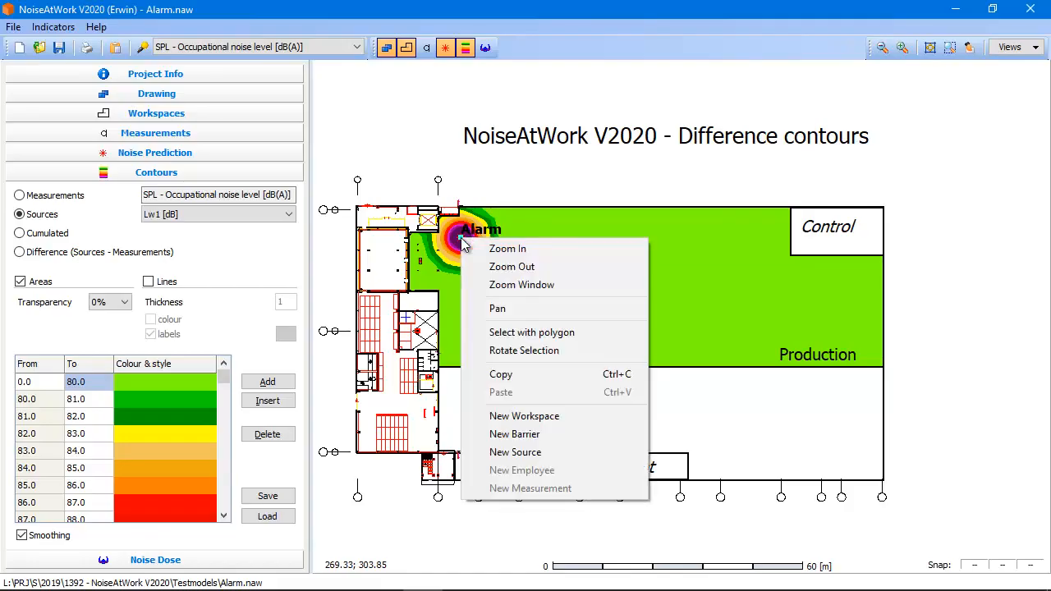
pyautogui.click(503, 376)
pyautogui.rightClick(530, 261)
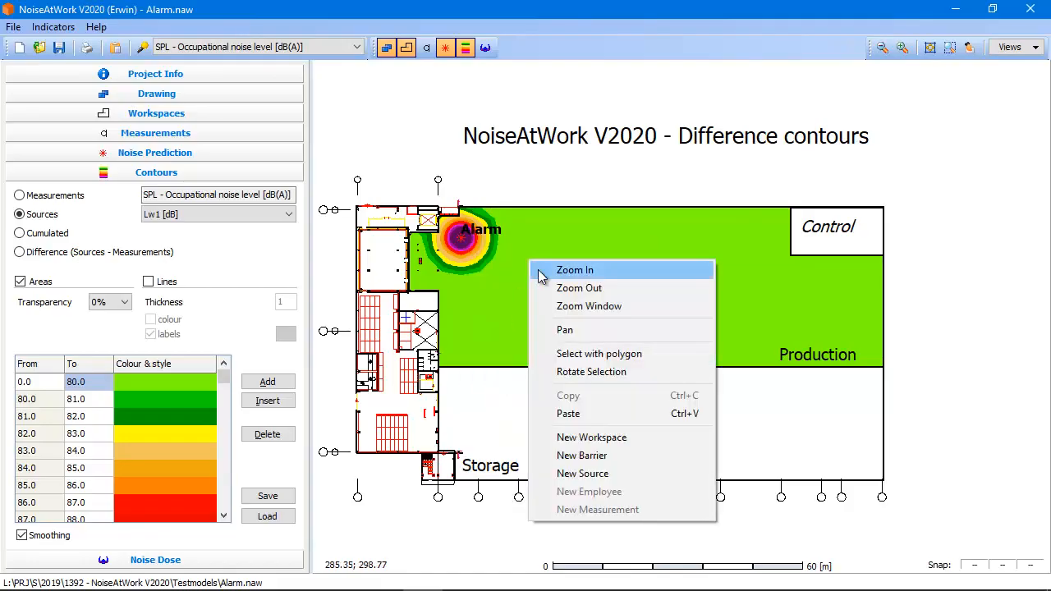
pyautogui.click(569, 413)
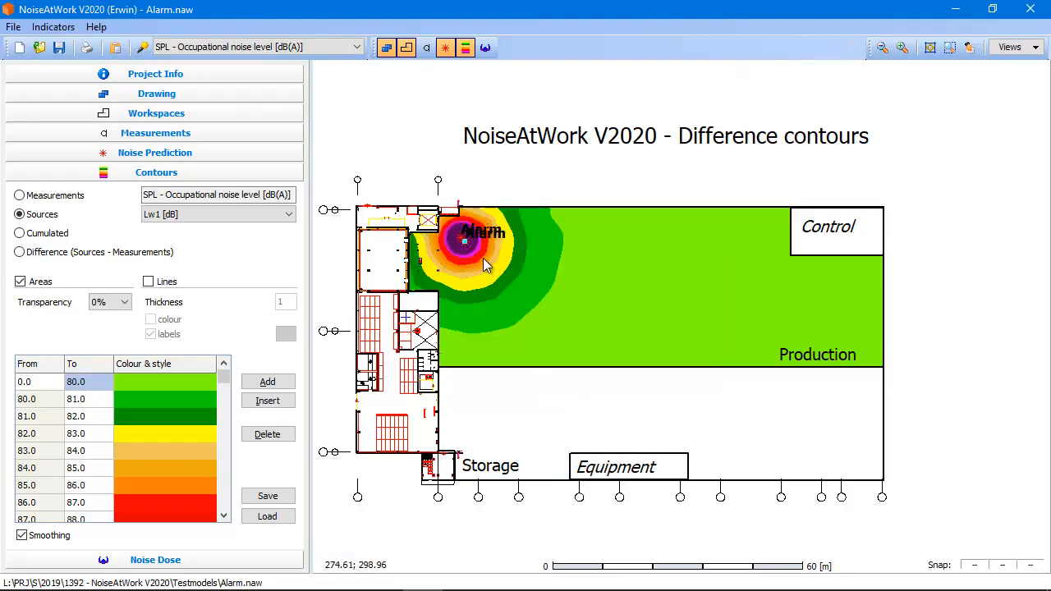
pyautogui.moveTo(466, 241); pyautogui.dragTo(745, 226)
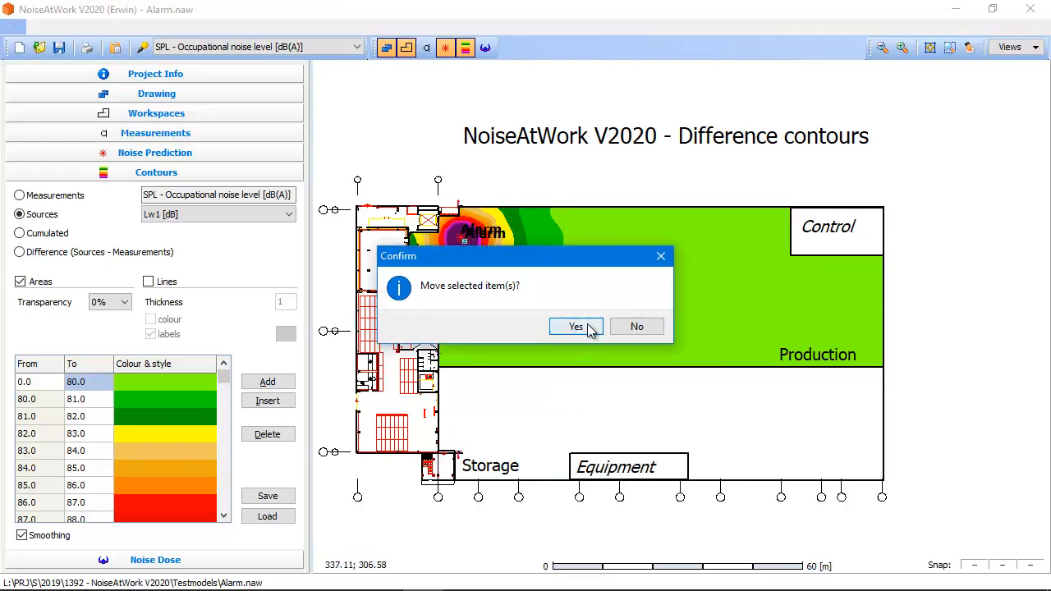
pyautogui.click(576, 327)
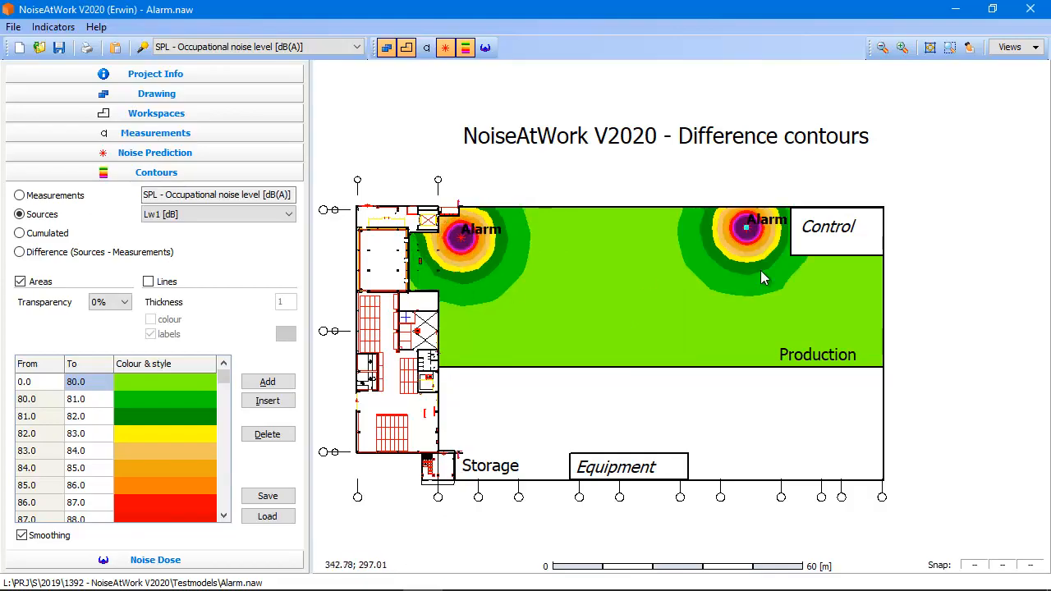
pyautogui.click(644, 301)
# Compare the Measurements, Sources and Cumulated contours, and display the Difference (Sources - Measurements) contours
pyautogui.click(20, 196)
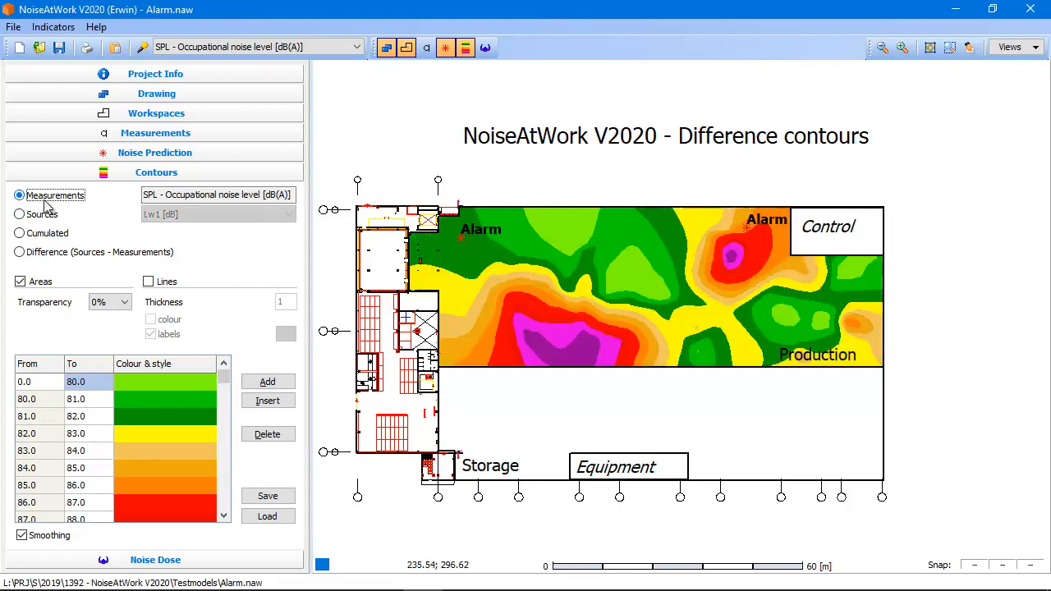
pyautogui.click(42, 215)
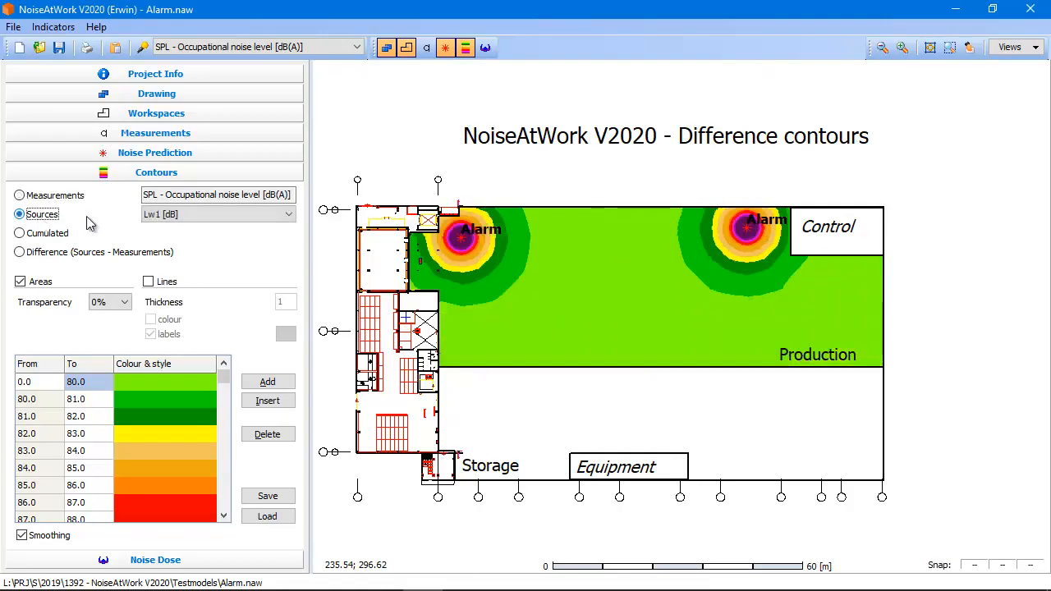
pyautogui.click(36, 234)
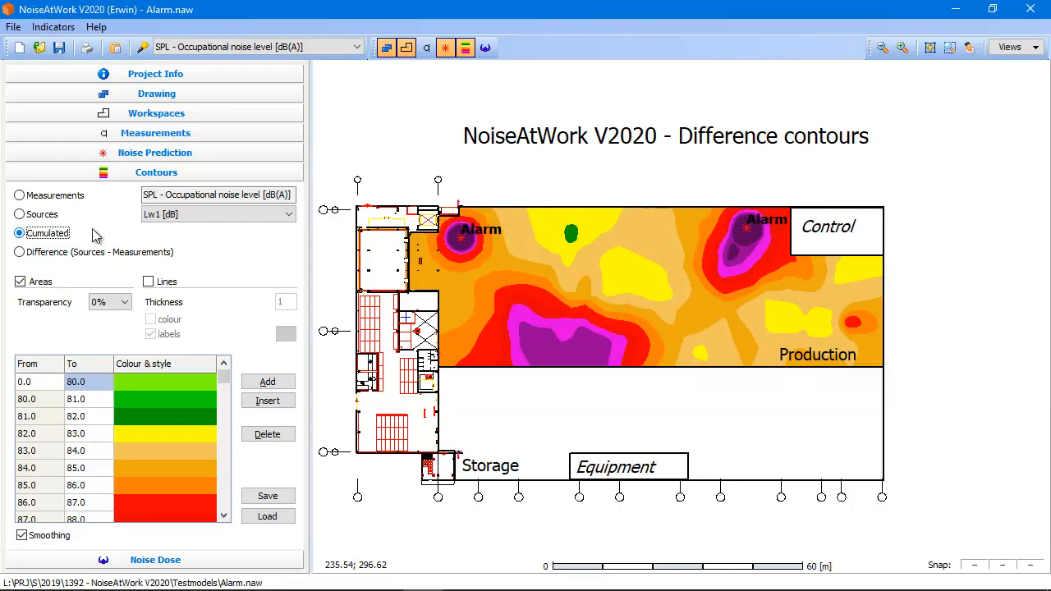
pyautogui.click(27, 257)
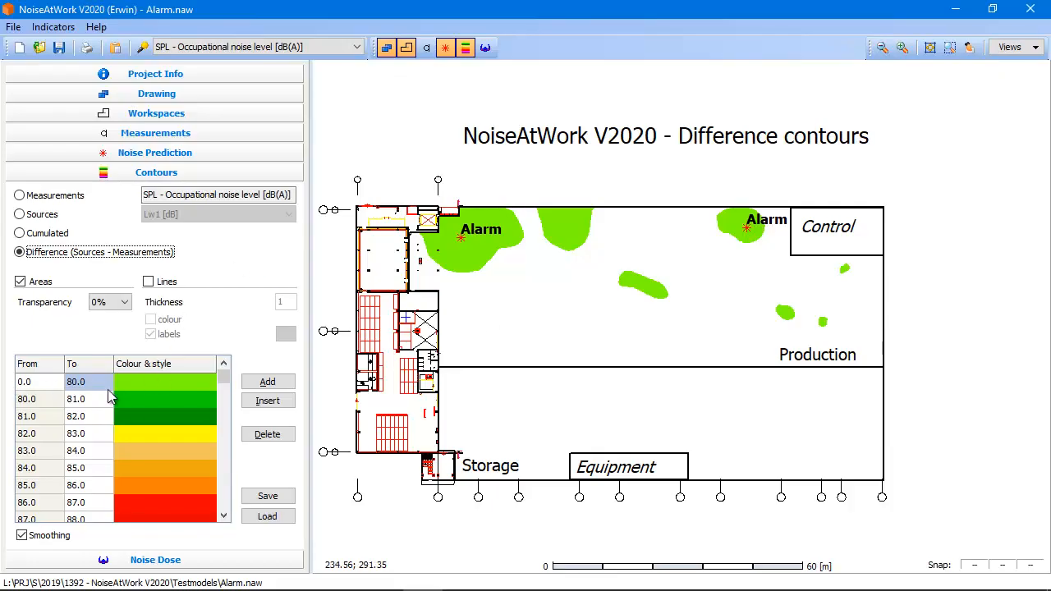
# Insert two contour classes at the start of the scale and set the first class's lower limit to -99
pyautogui.click(279, 409)
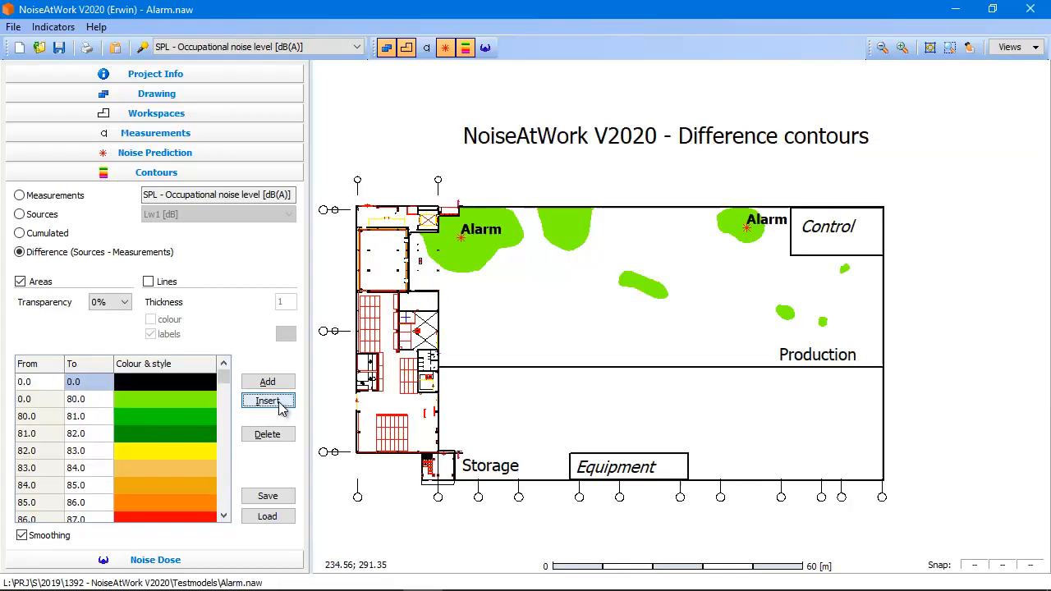
pyautogui.click(279, 409)
pyautogui.click(75, 382)
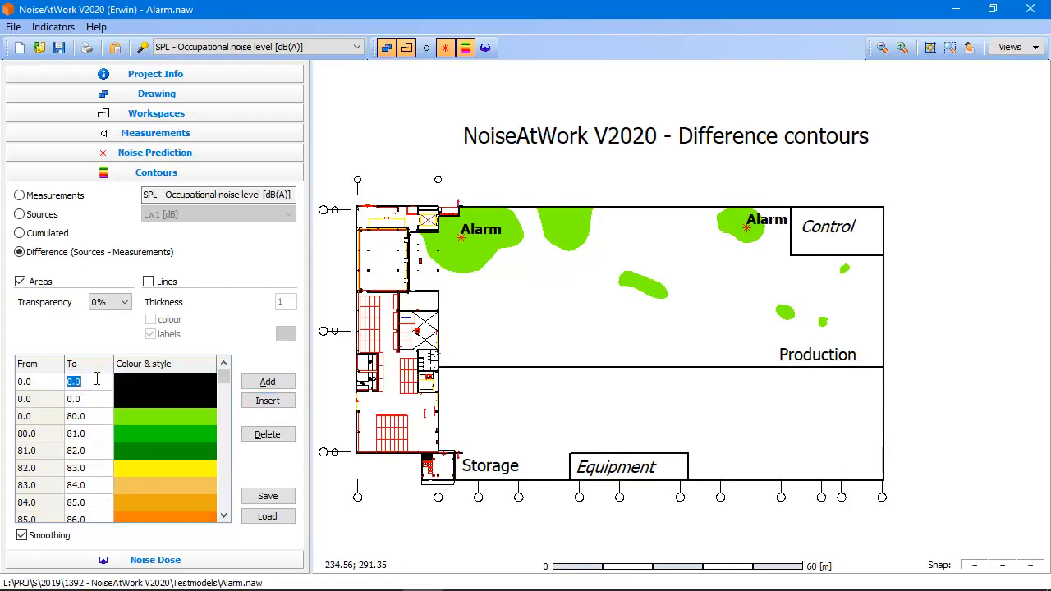
pyautogui.click(23, 381)
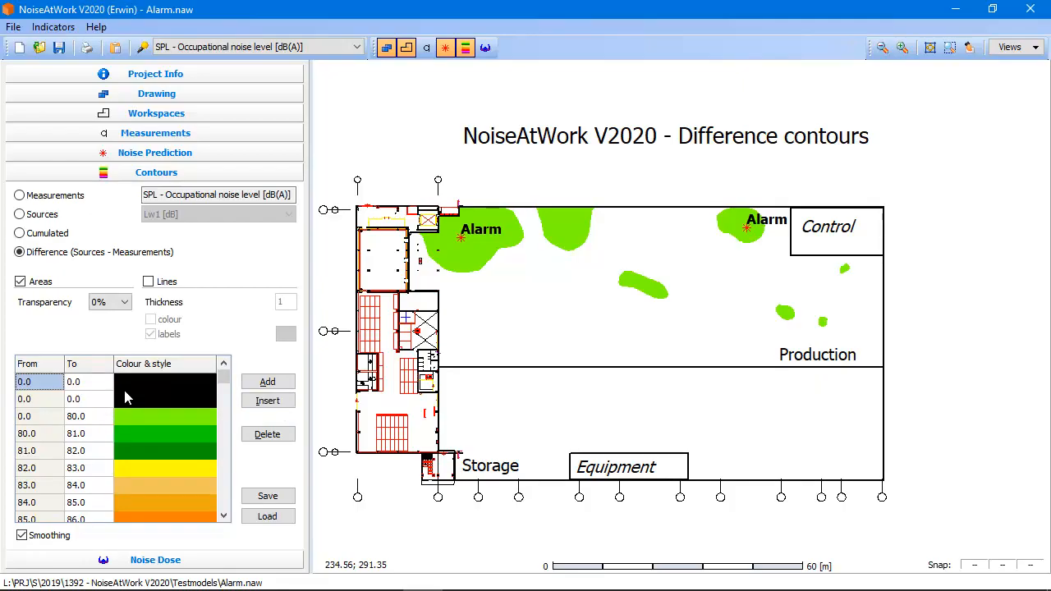
pyautogui.write('-99')
# Colour the contour class that starts at -99 red
pyautogui.click(128, 390)
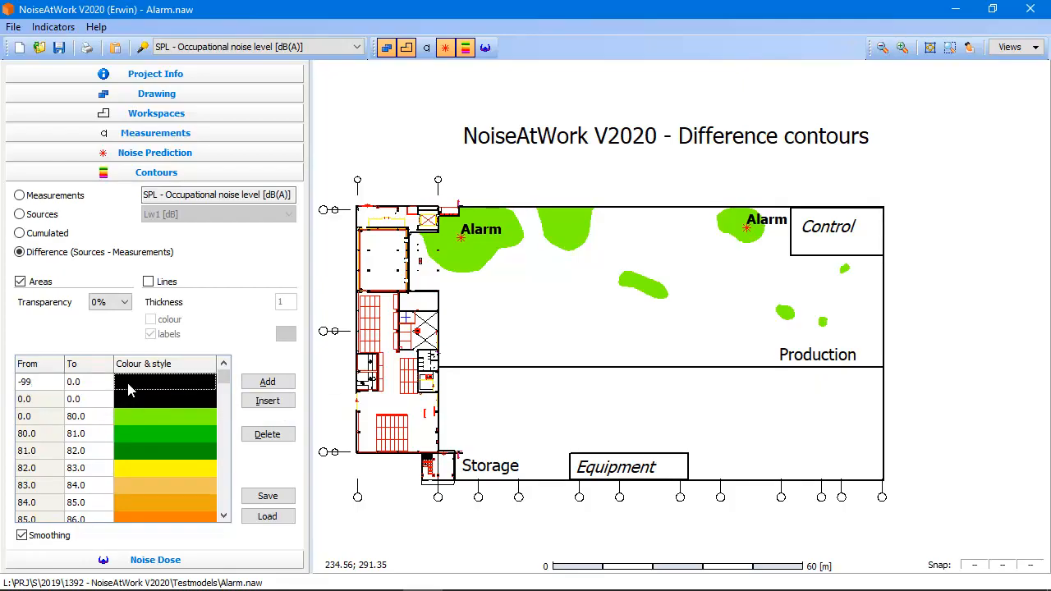
pyautogui.click(449, 174)
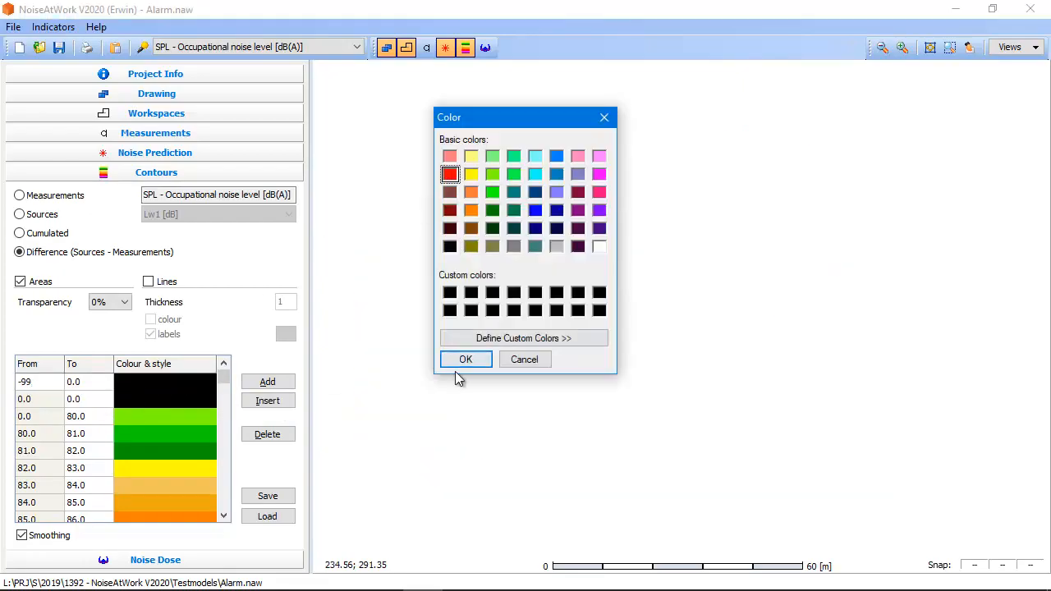
pyautogui.click(457, 365)
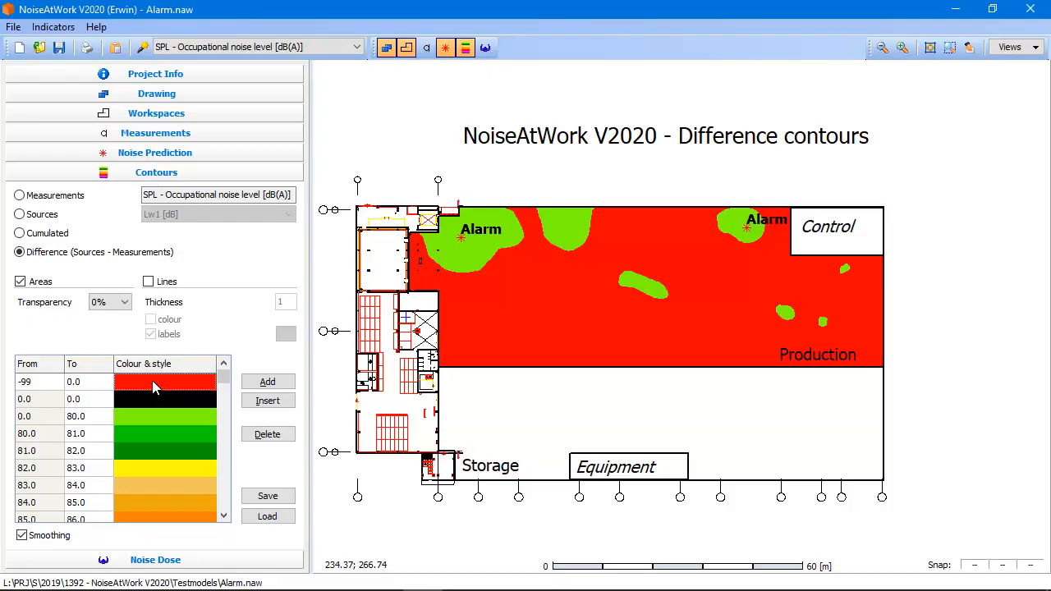
# Colour the second contour class orange and set its upper limit to 6
pyautogui.click(134, 402)
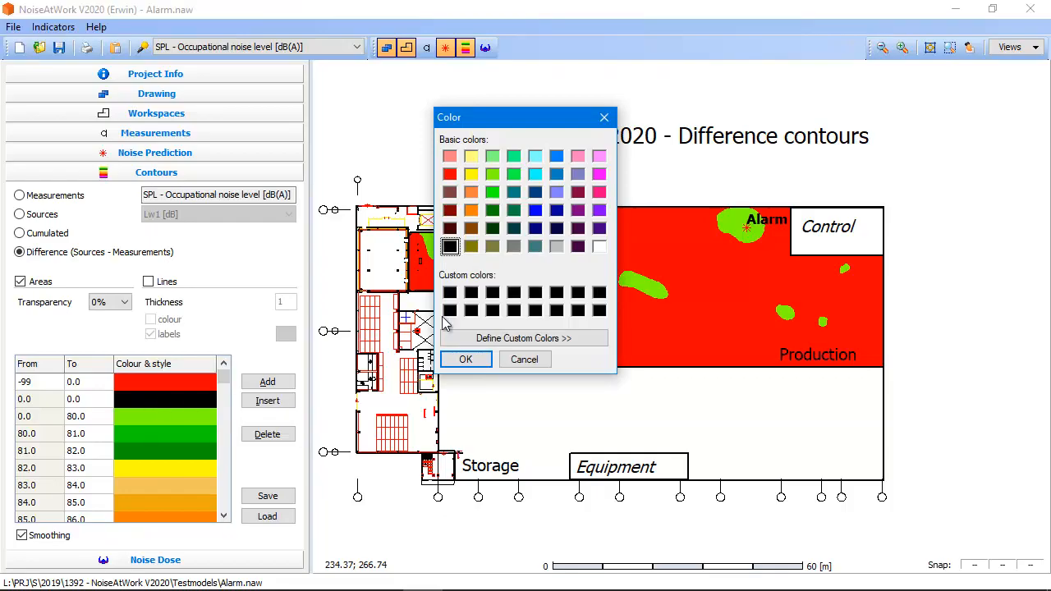
pyautogui.click(473, 193)
pyautogui.click(465, 359)
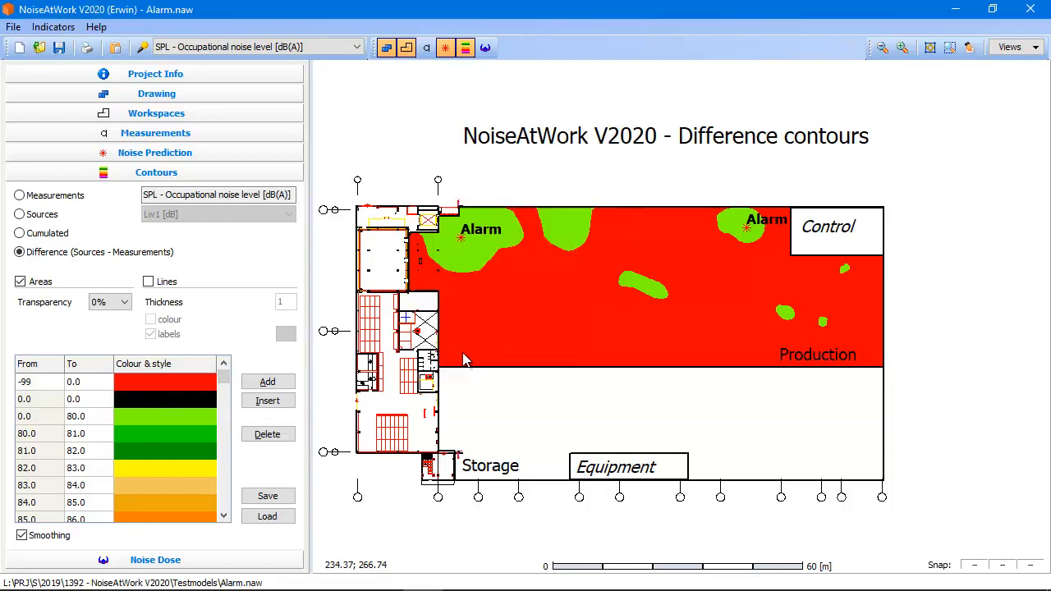
pyautogui.click(87, 403)
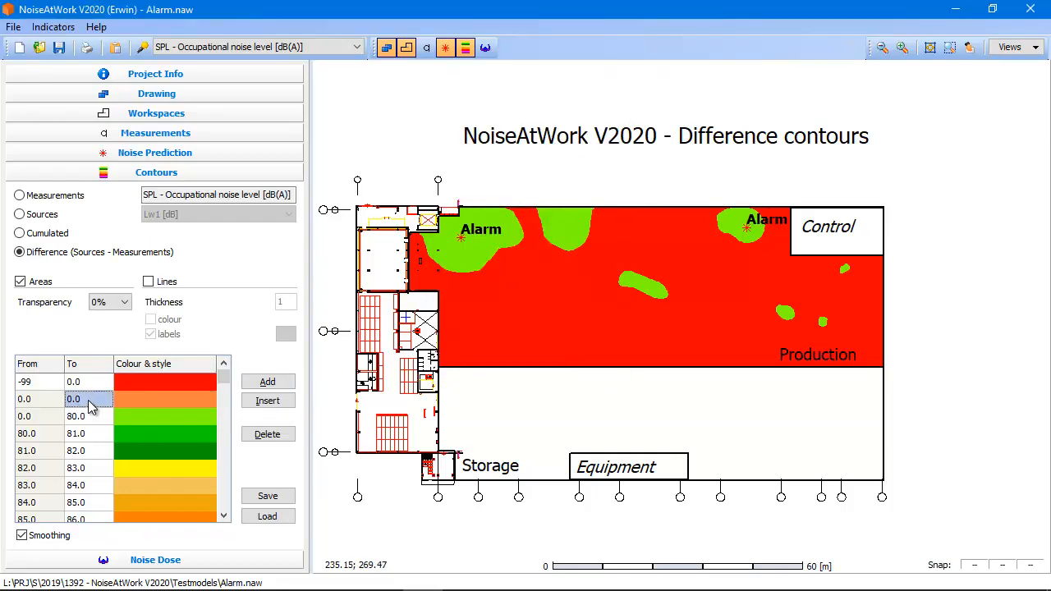
pyautogui.write('6')
pyautogui.click(91, 419)
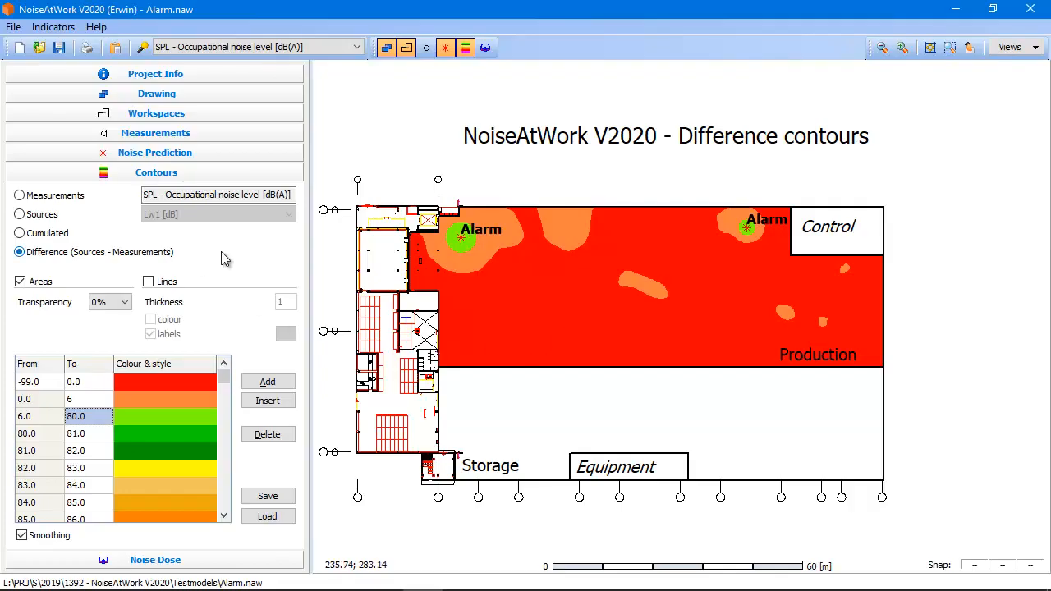
# Copy the Alarm source at the Production area's upper-left corner and place the copy near the lower-left corner
pyautogui.rightClick(465, 240)
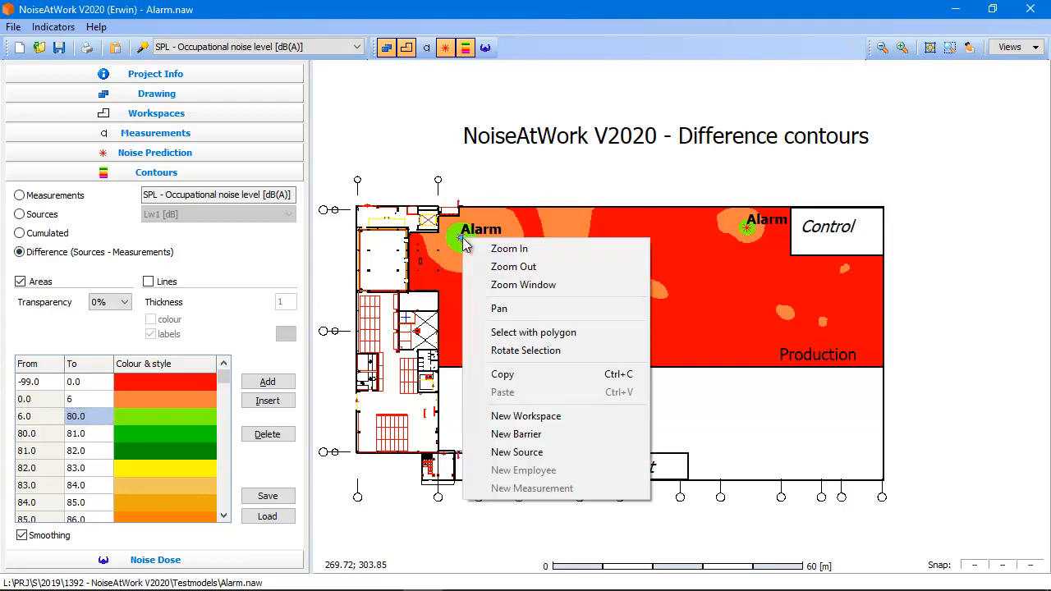
pyautogui.click(509, 374)
pyautogui.rightClick(530, 324)
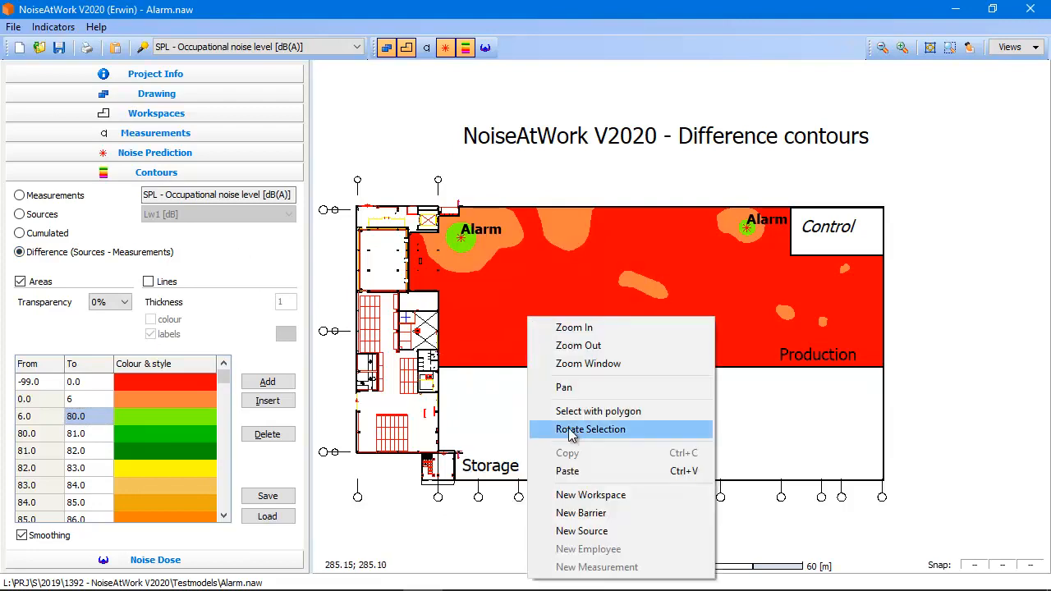
pyautogui.click(567, 471)
pyautogui.moveTo(467, 252); pyautogui.dragTo(480, 341)
pyautogui.click(569, 324)
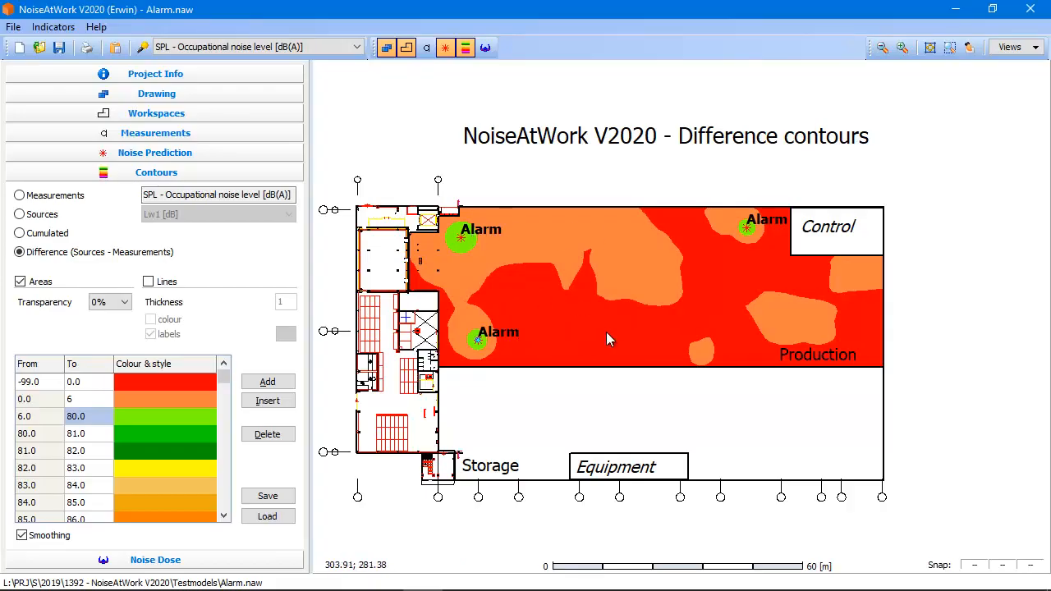
# Set the Lw1 sound power level of the first Alarm source in the list to 115 dB
pyautogui.click(164, 153)
pyautogui.doubleClick(252, 272)
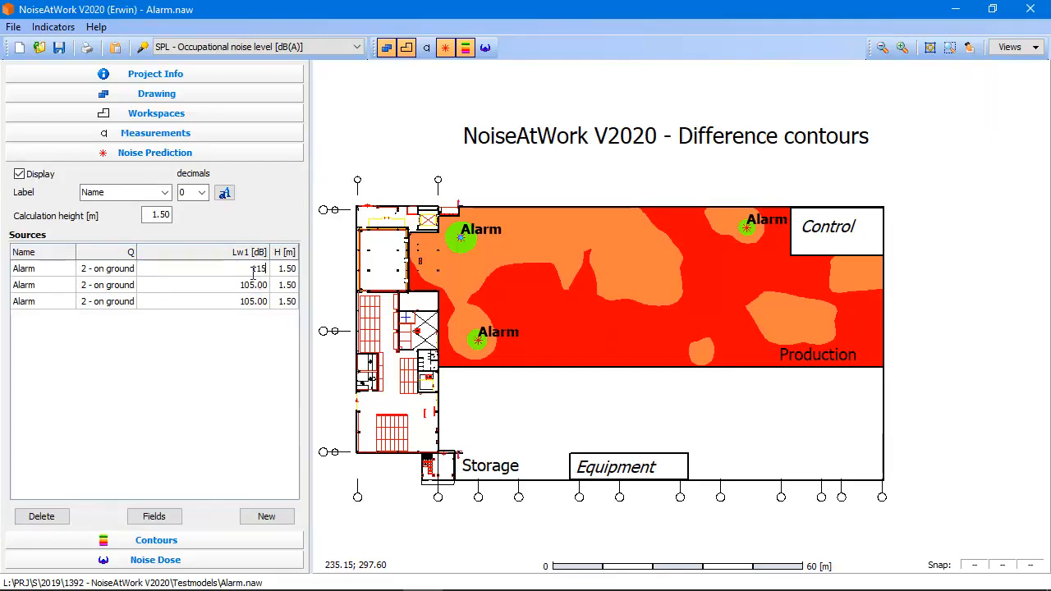
pyautogui.press('Tab')
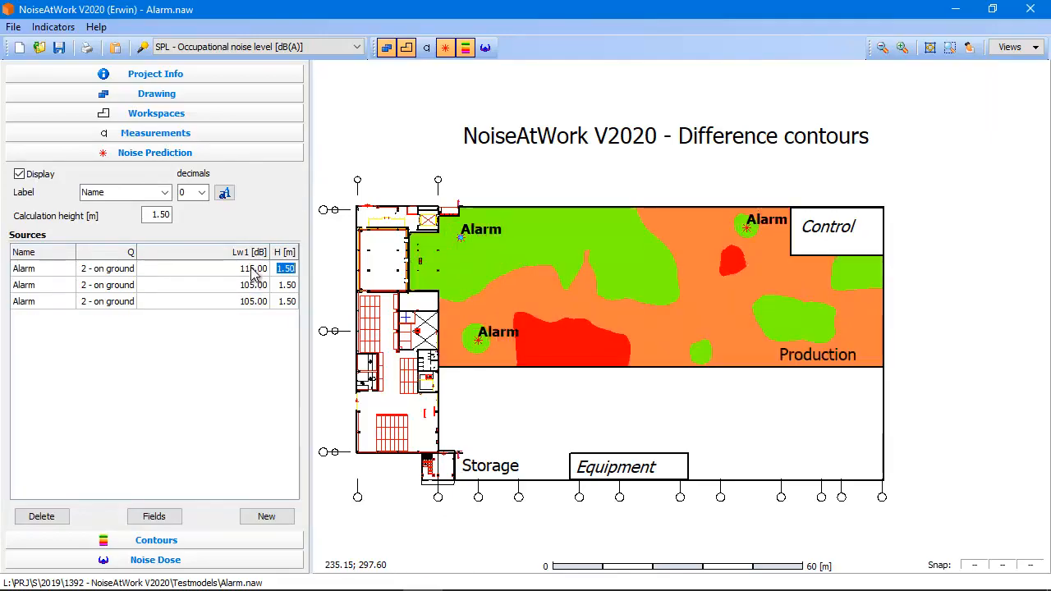
# Set the Lw1 sound power level of the second and third Alarm sources in the list to 115 dB
pyautogui.click(253, 287)
pyautogui.write('115')
pyautogui.press('Tab')
pyautogui.click(253, 302)
pyautogui.write('115')
pyautogui.press('Tab')
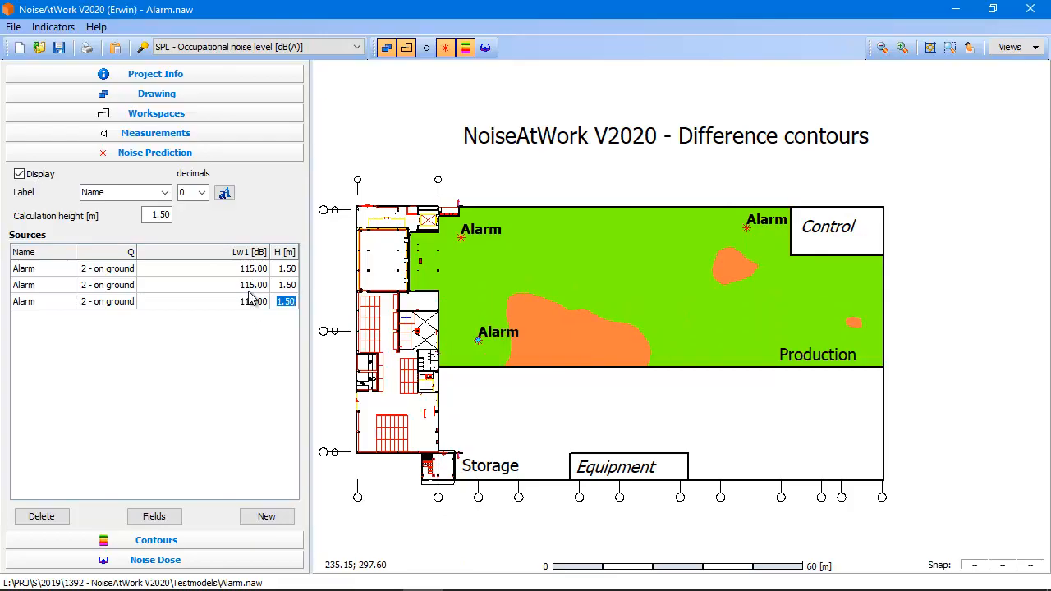
# Copy the Alarm source at the Production area's lower-left corner and place the copy near the lower-right corner, just above the Production label
pyautogui.click(481, 342)
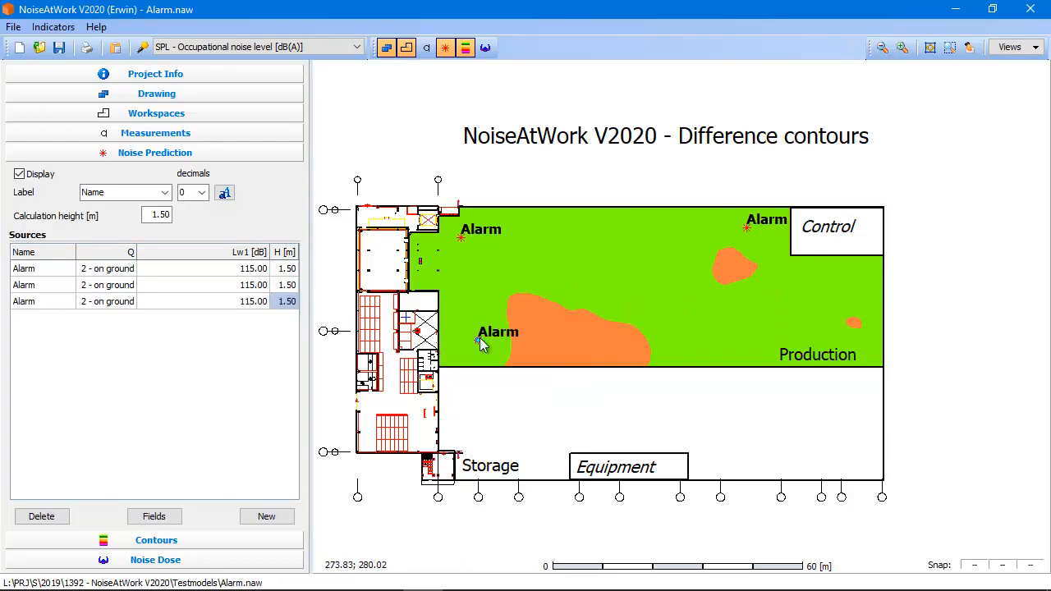
pyautogui.rightClick(480, 340)
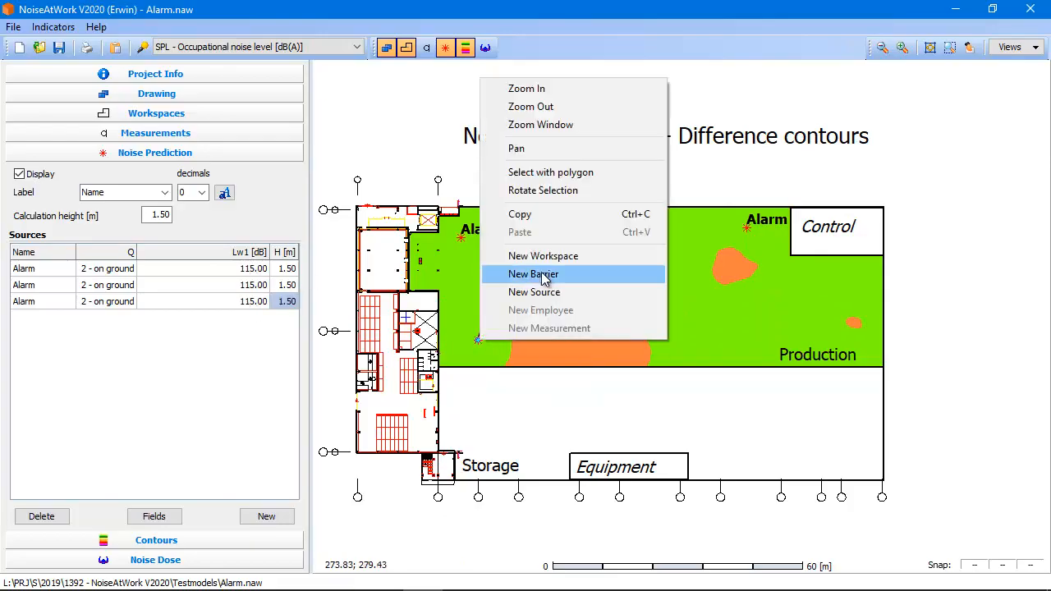
pyautogui.click(562, 215)
pyautogui.rightClick(561, 231)
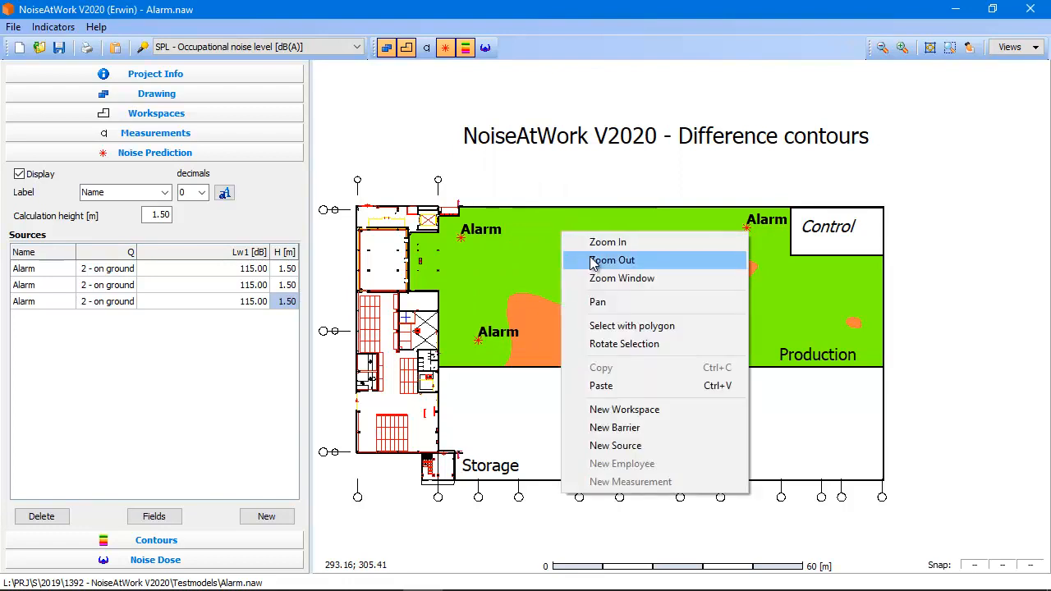
pyautogui.click(624, 386)
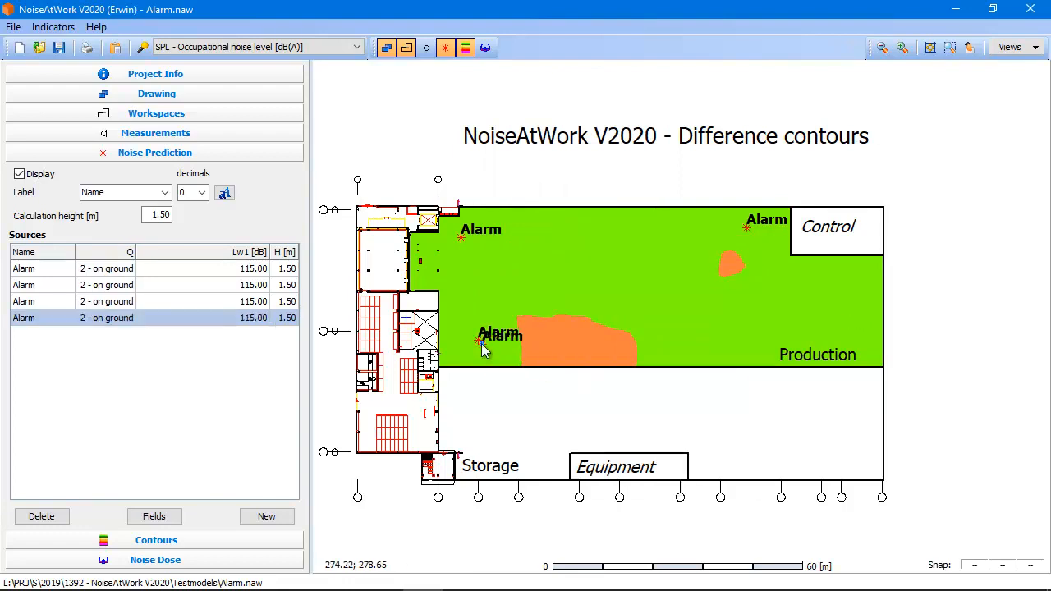
pyautogui.moveTo(483, 345); pyautogui.dragTo(837, 341)
pyautogui.click(575, 326)
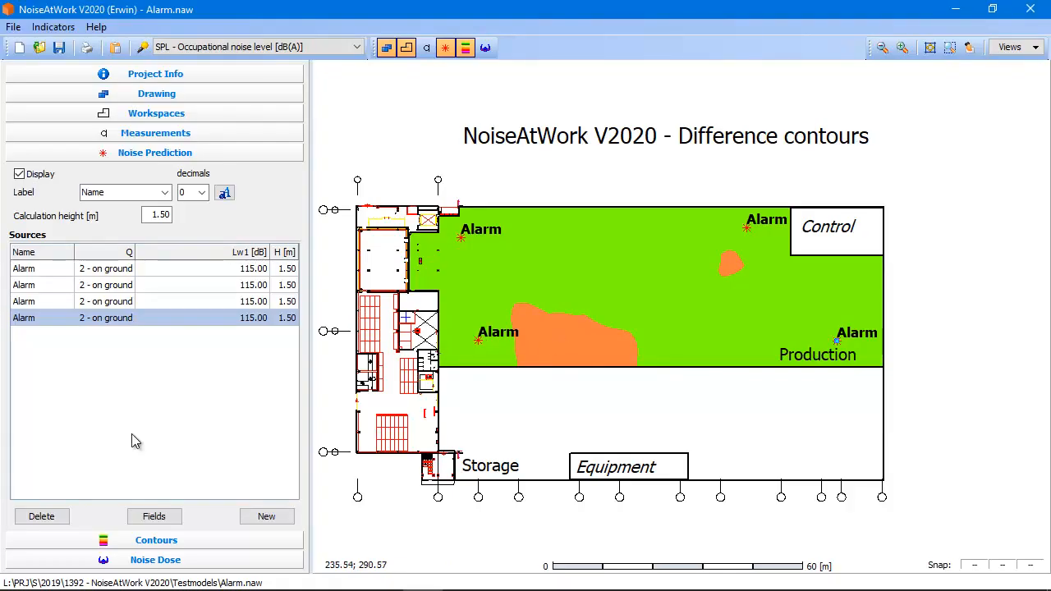
# Display the Measurements contours and move the Production area's lower-left Alarm source onto the large purple high-noise zone
pyautogui.click(169, 548)
pyautogui.click(37, 197)
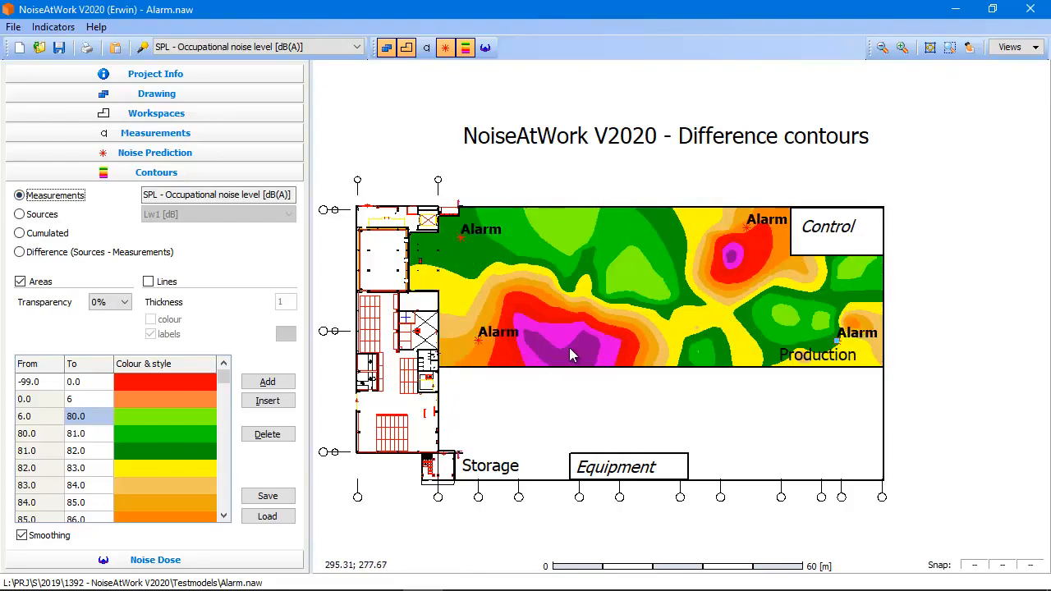
pyautogui.click(478, 340)
pyautogui.click(558, 331)
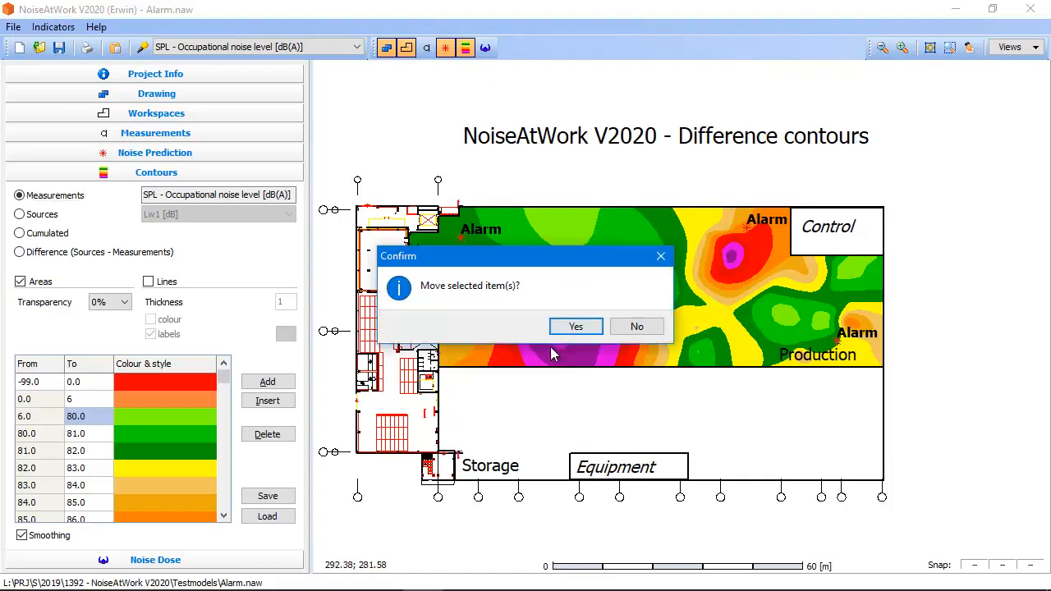
pyautogui.click(633, 326)
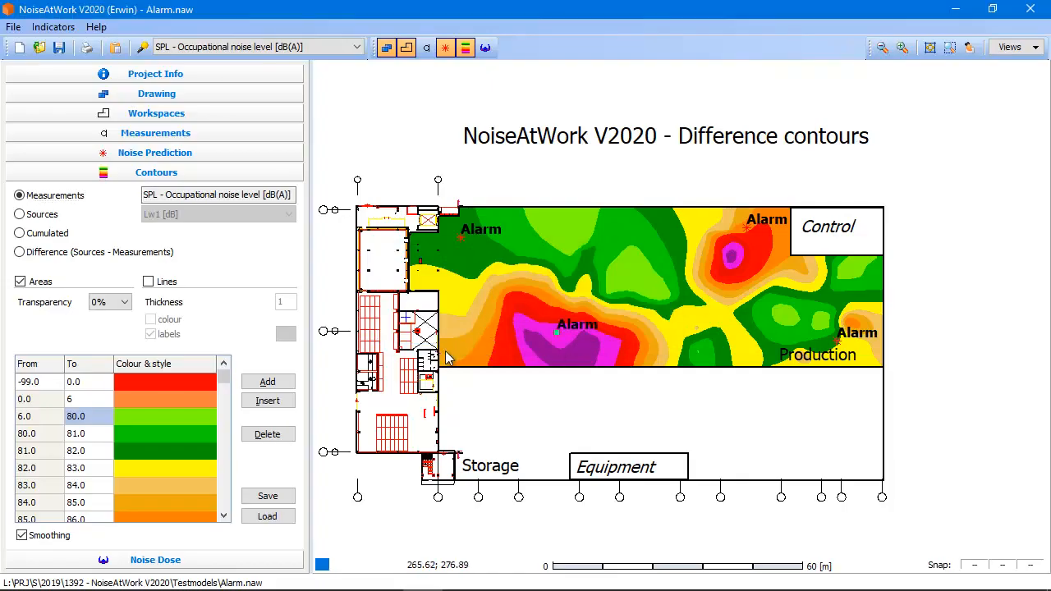
# Display the Difference (Sources - Measurements) contours and set the relocated Alarm source's Lw1 sound power level to 120 dB
pyautogui.click(23, 254)
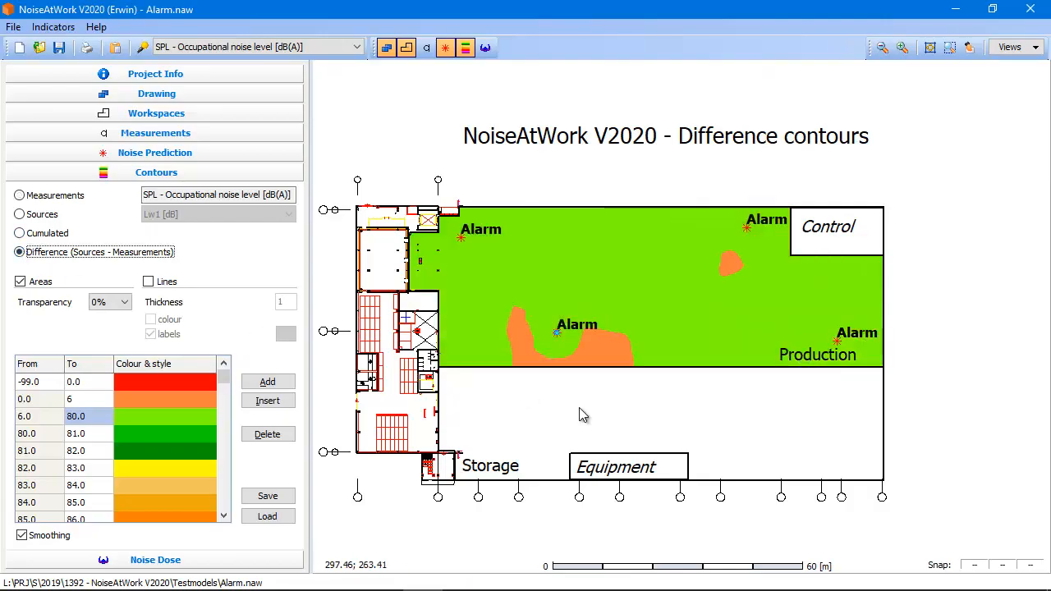
pyautogui.click(556, 331)
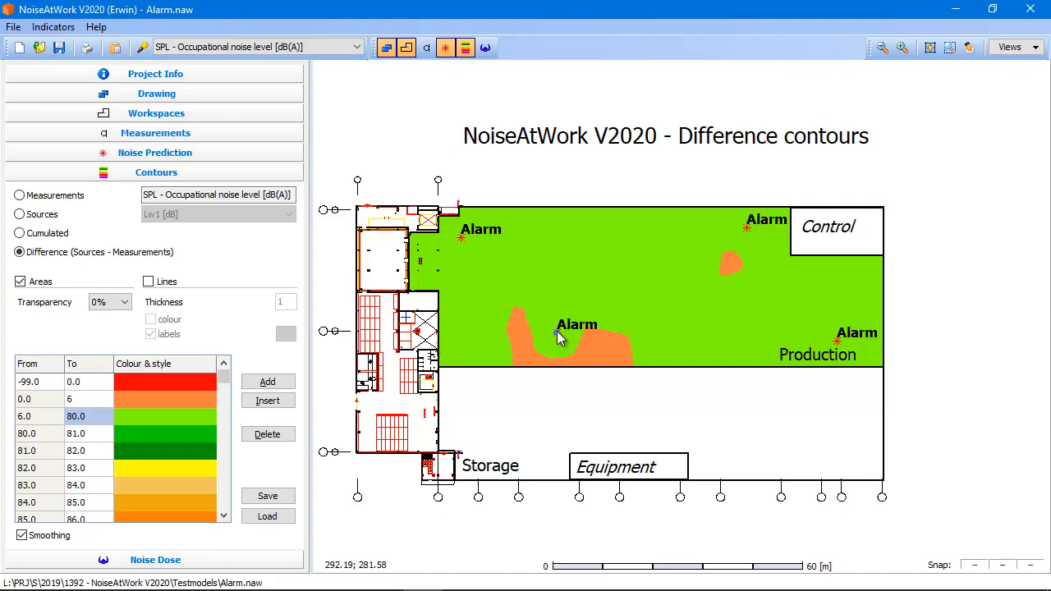
pyautogui.click(251, 301)
pyautogui.write('120')
pyautogui.click(251, 288)
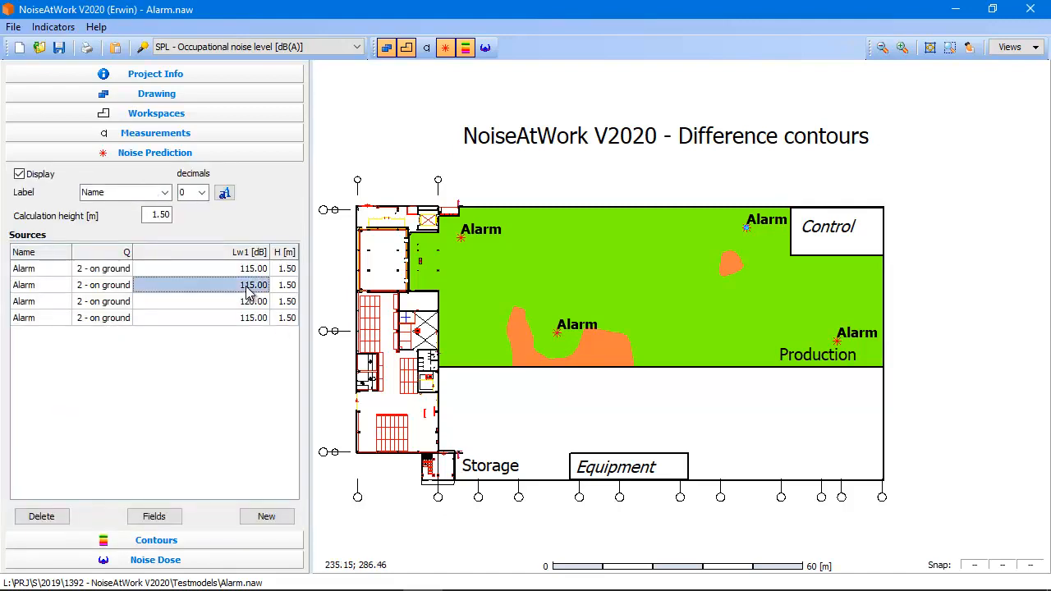